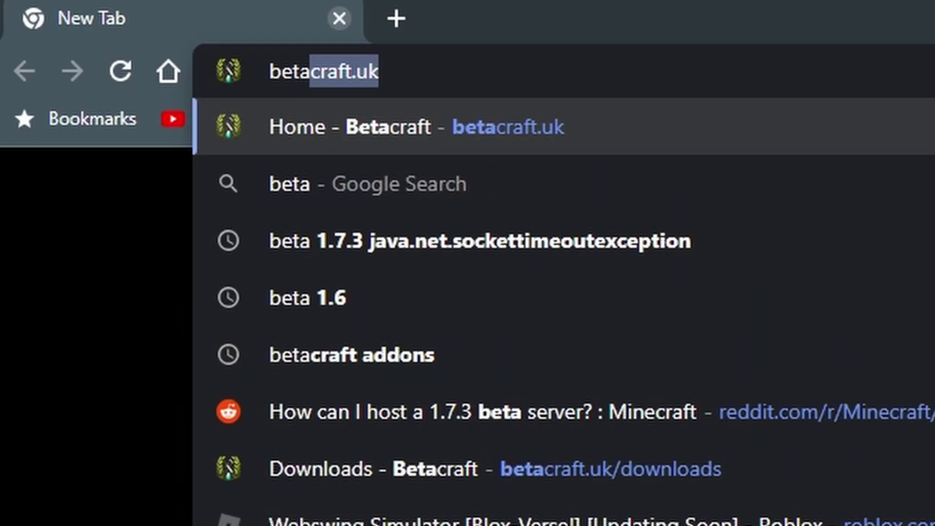
- Load betacraft.uk in the browser and open its launcher downloads page at the download options
text(crafy)
key(BackSpace)
text(t)
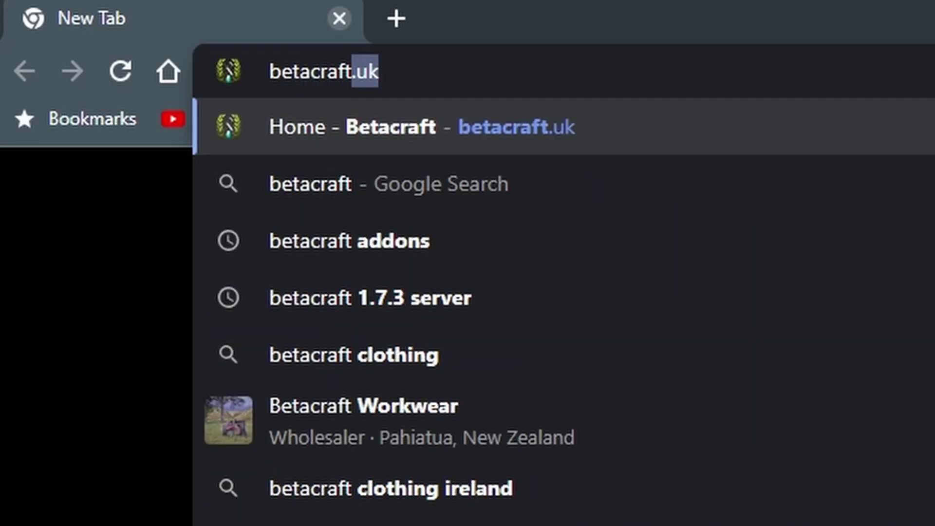
text(.uk#)
key(BackSpace)
key(Return)
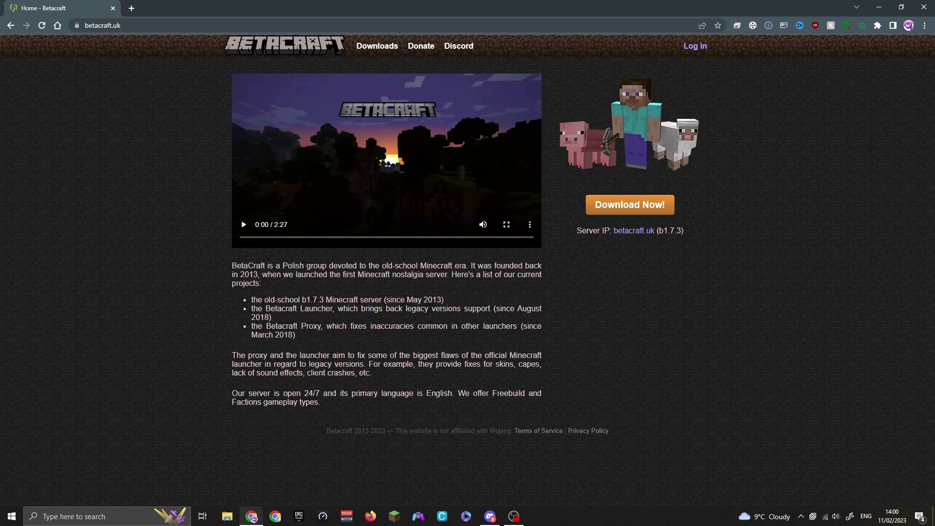
click(377, 46)
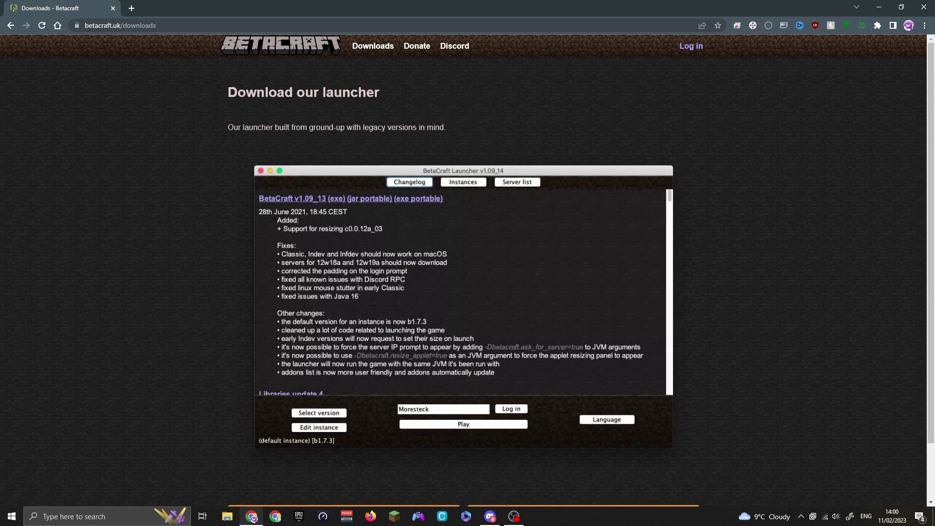
scroll(467, 272, down, 2)
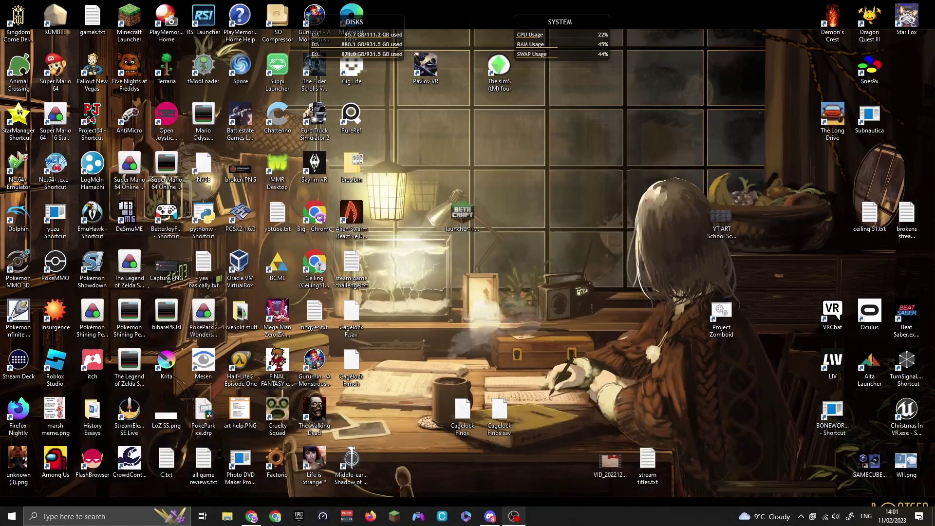
- Start the BetaCraft launcher from the desktop and begin logging in with a Microsoft account
click(460, 215)
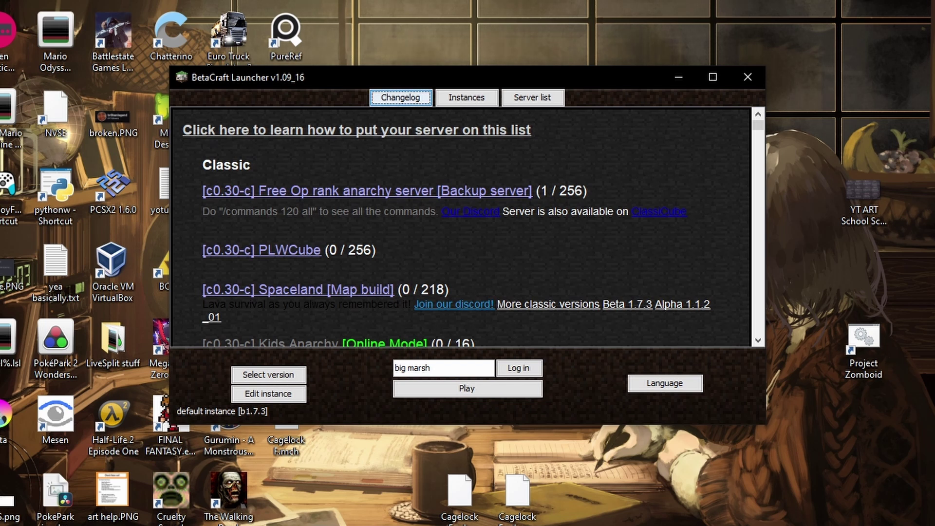
click(519, 368)
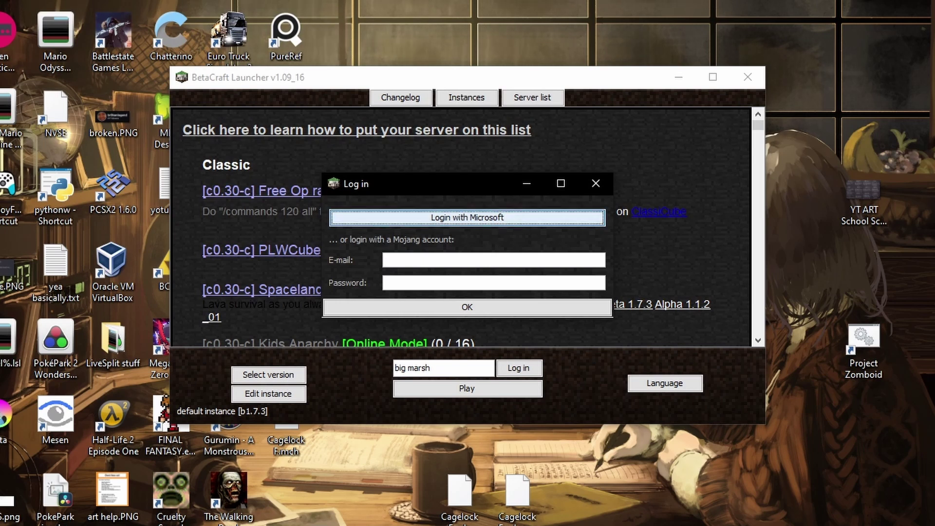
click(467, 217)
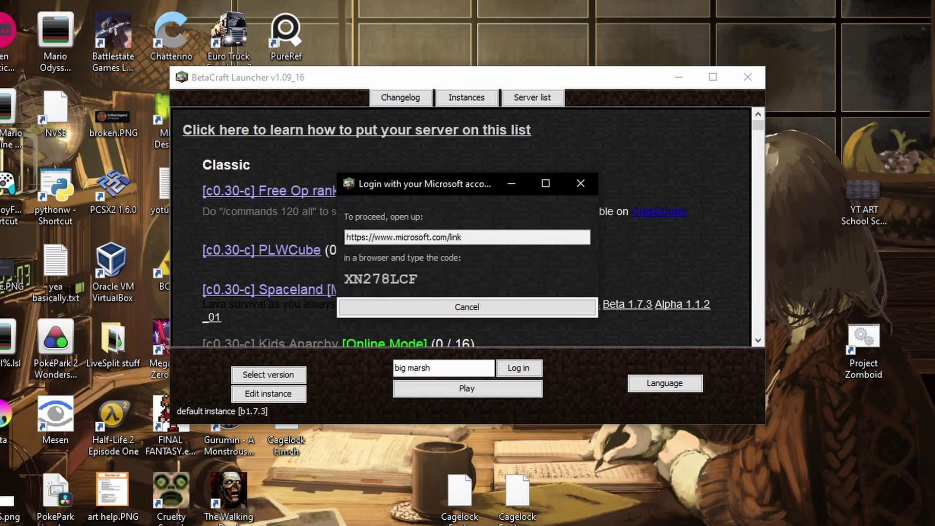
drag(462, 238, 371, 237)
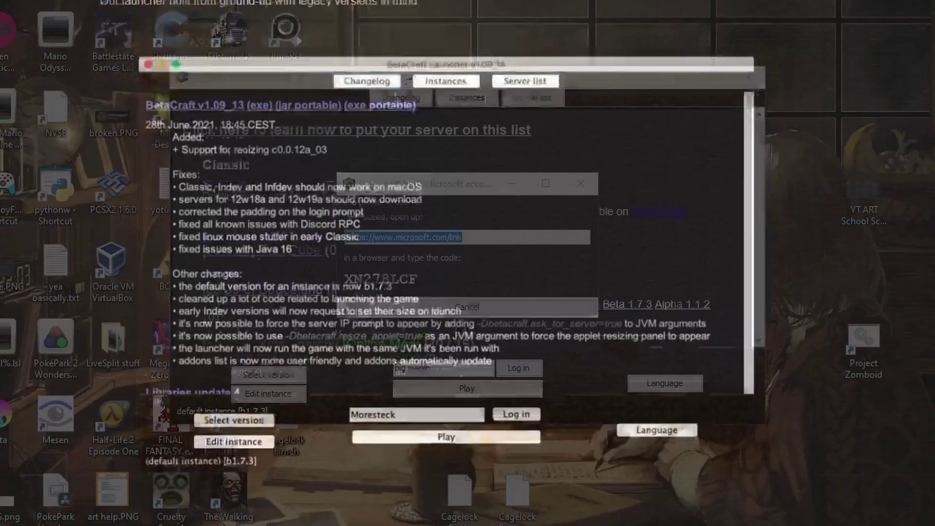
key(ctrl+l)
text(https://www.microsoft.com/link)
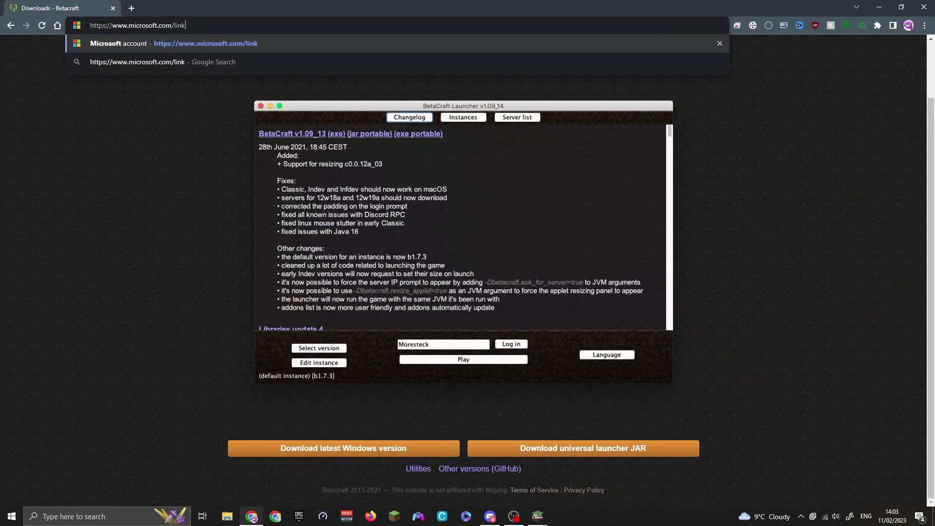
key(Return)
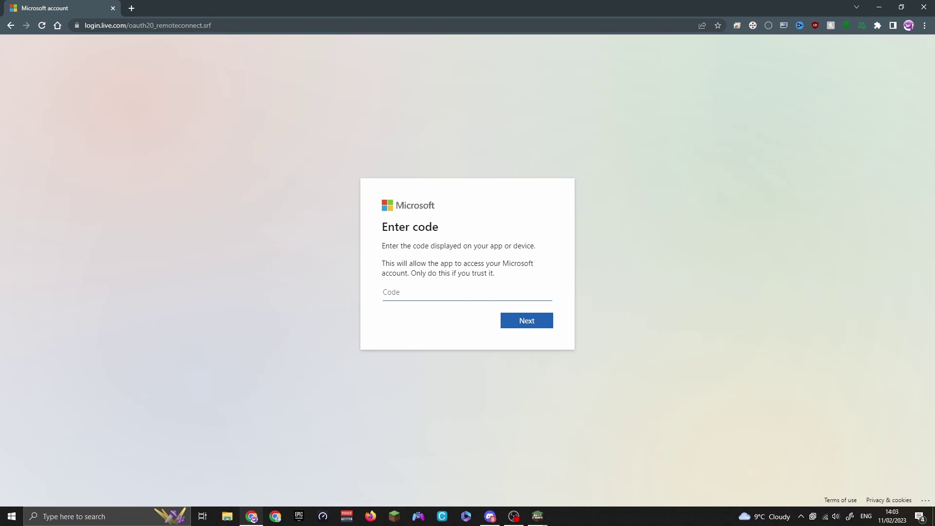
- Bring the launcher's Microsoft login window beside the browser's code form and copy its sign-in code
mouse_move(537, 516)
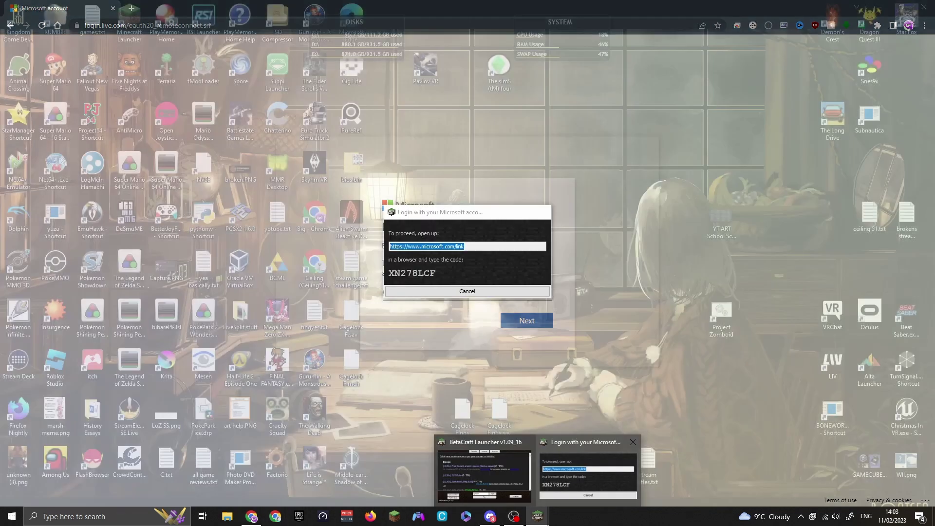
click(588, 472)
drag(453, 216, 652, 165)
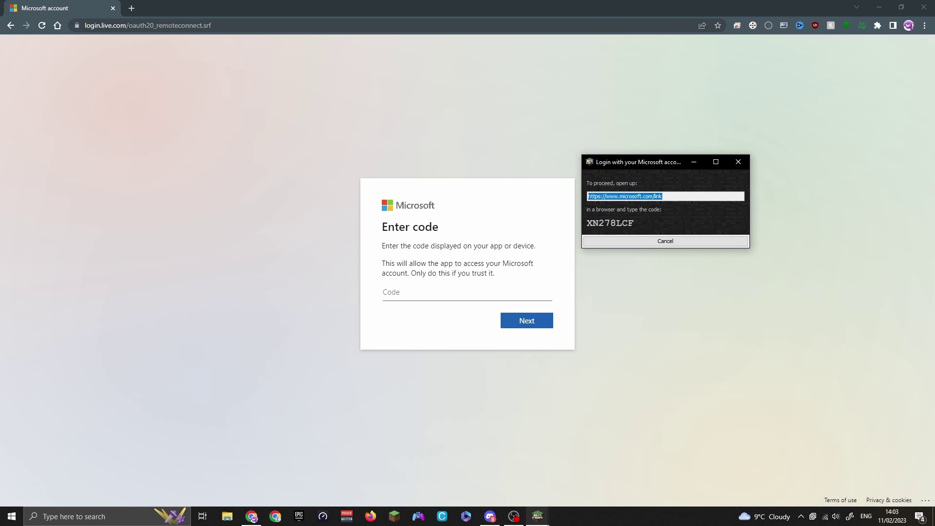
drag(634, 223, 587, 223)
key(ctrl+c)
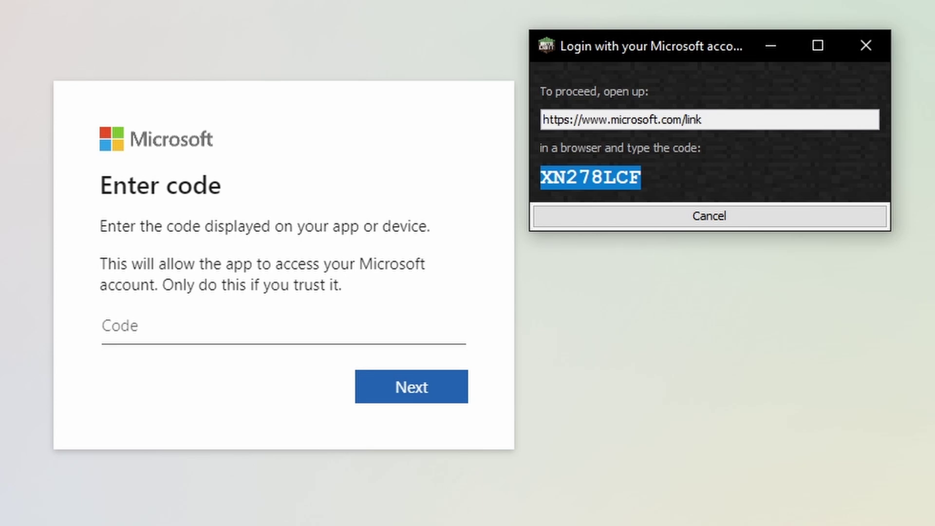
- Paste the sign-in code into the Microsoft code field and submit it
click(147, 325)
key(ctrl+v)
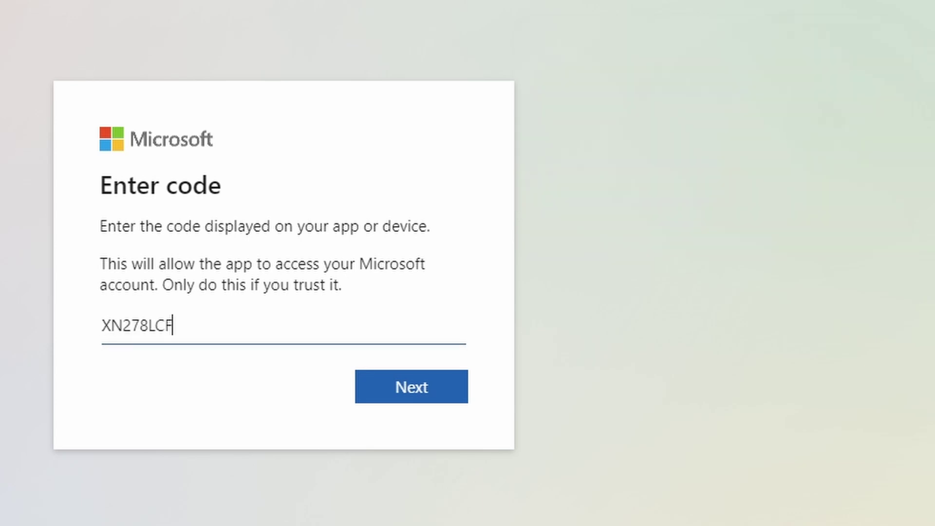
key(Tab)
key(Return)
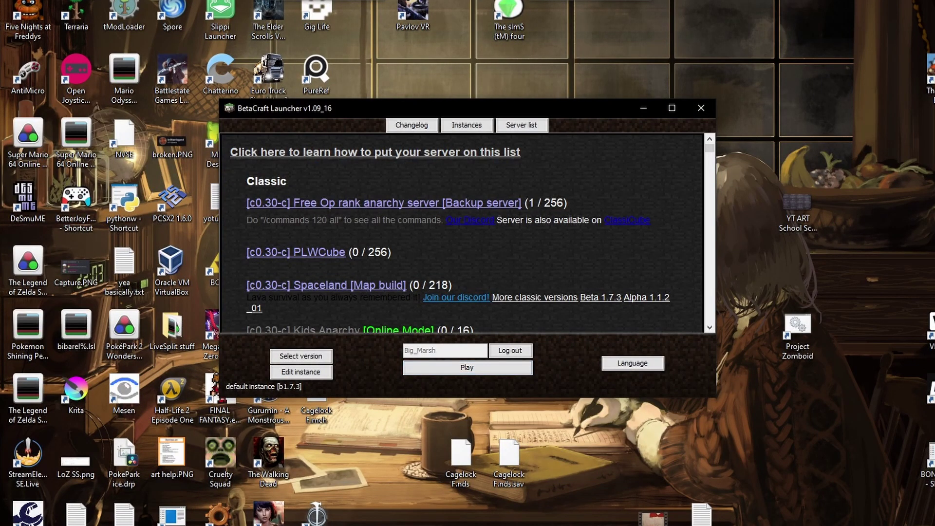
- Browse the launcher's version list and set the default instance's game version to b1.7.3
click(301, 356)
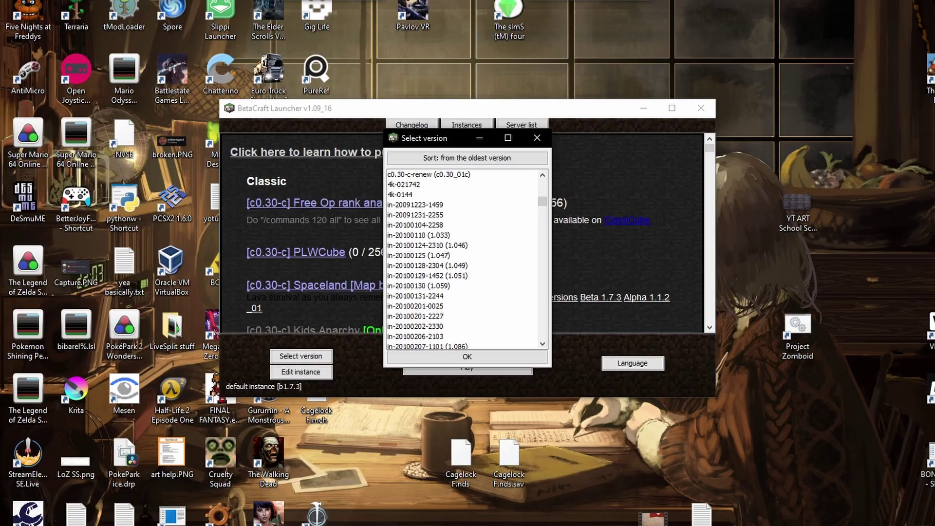
scroll(465, 258, down, 5)
scroll(465, 258, down, 10)
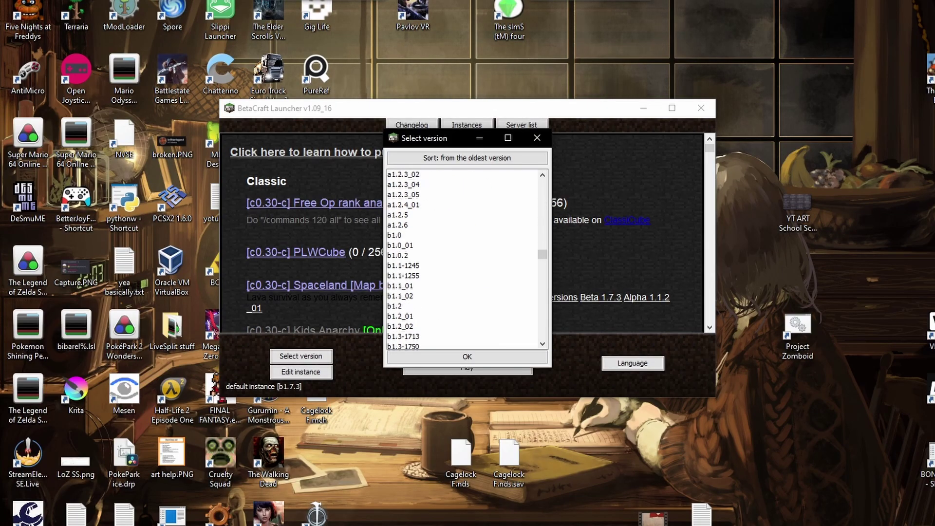
scroll(465, 258, up, 20)
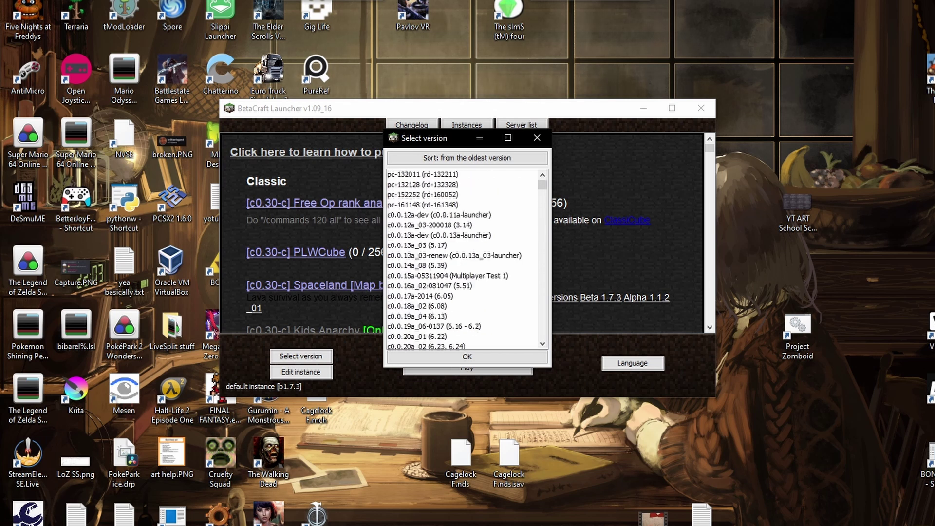
scroll(465, 258, down, 7)
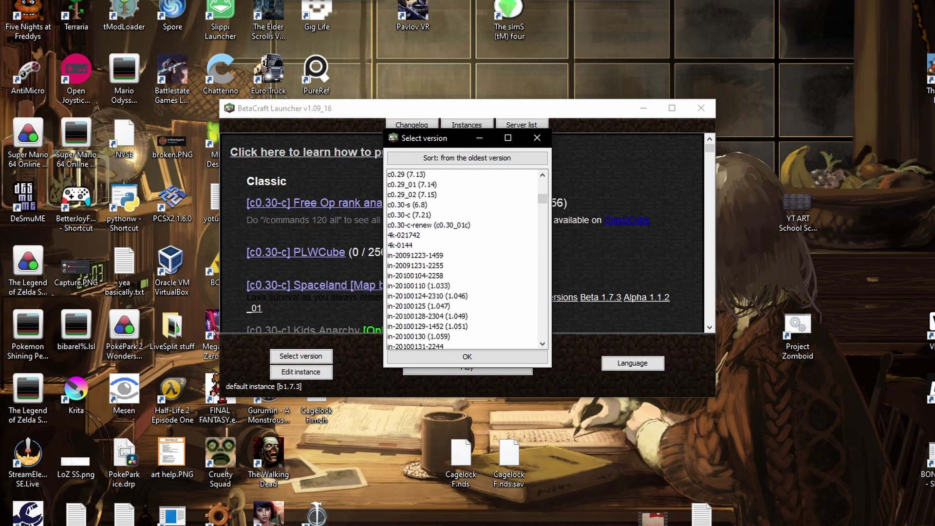
scroll(465, 258, down, 15)
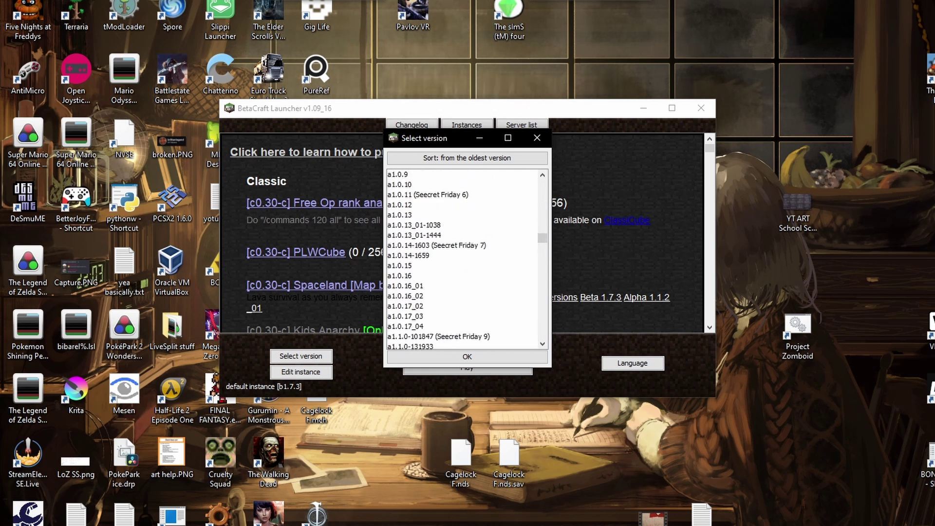
scroll(465, 258, down, 20)
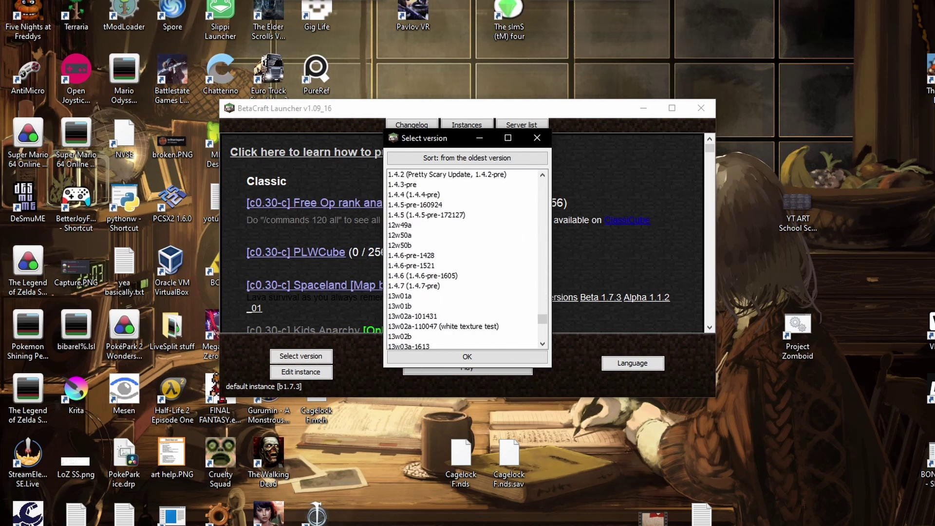
scroll(465, 258, up, 15)
click(463, 263)
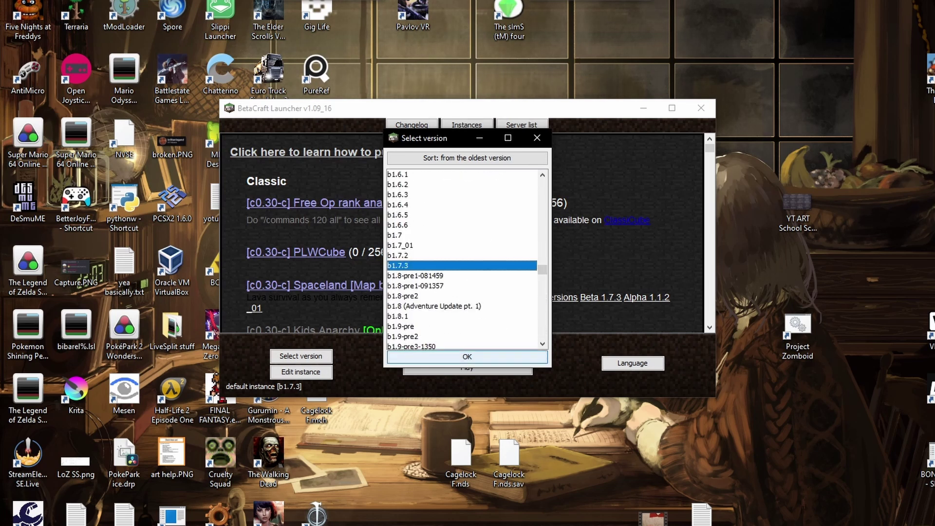
click(467, 356)
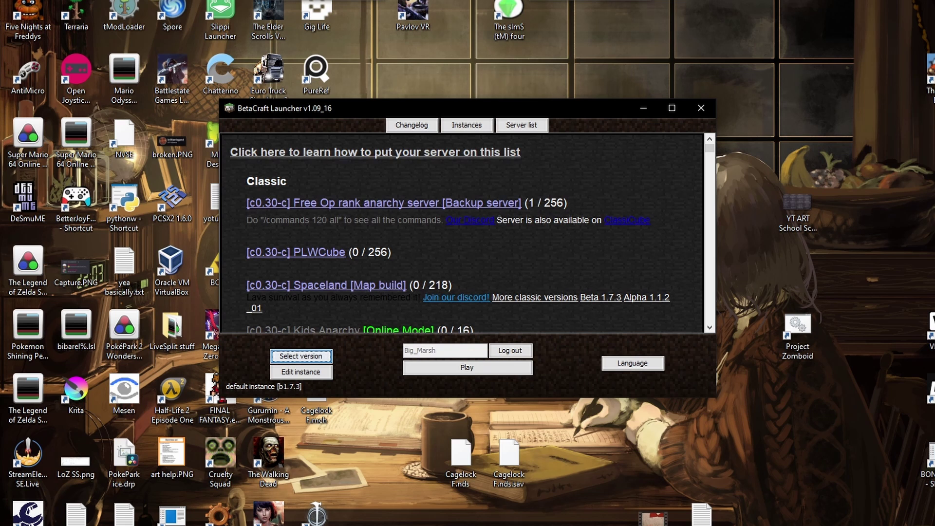
- Look through the launcher's server list from the Classic servers to the beta ones and return to its beginning
scroll(463, 234, down, 12)
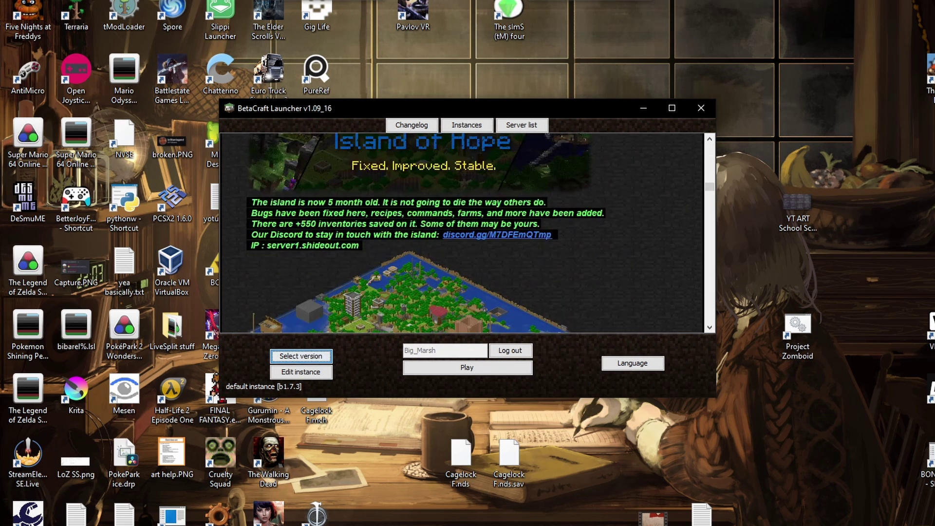
scroll(462, 233, down, 12)
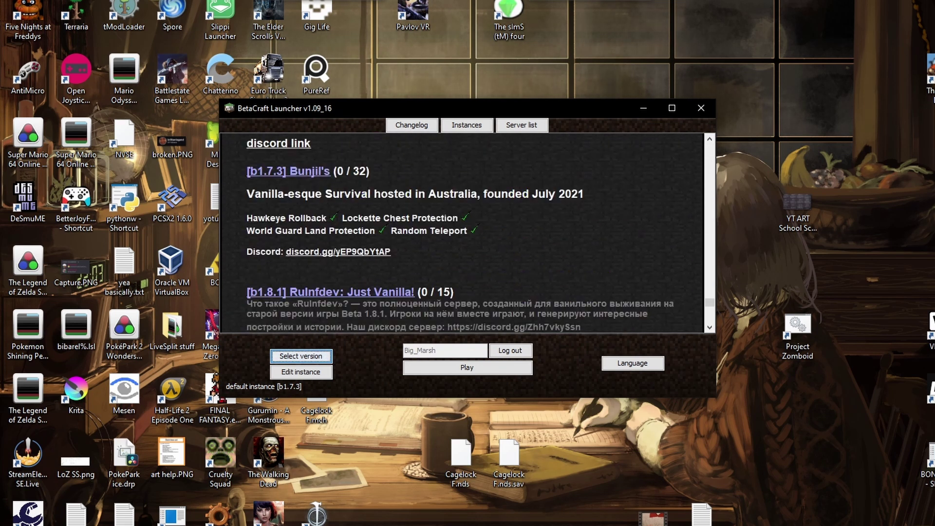
scroll(462, 234, down, 4)
scroll(463, 234, up, 20)
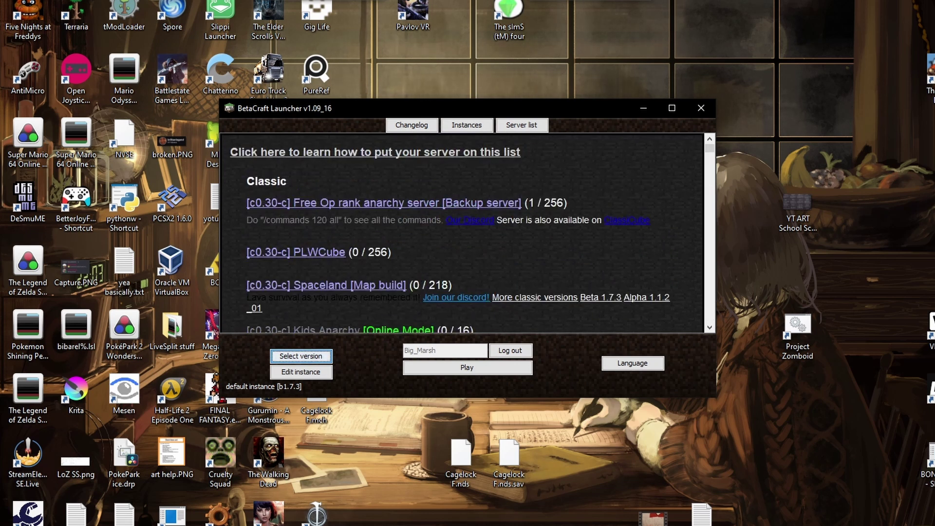
scroll(463, 233, down, 7)
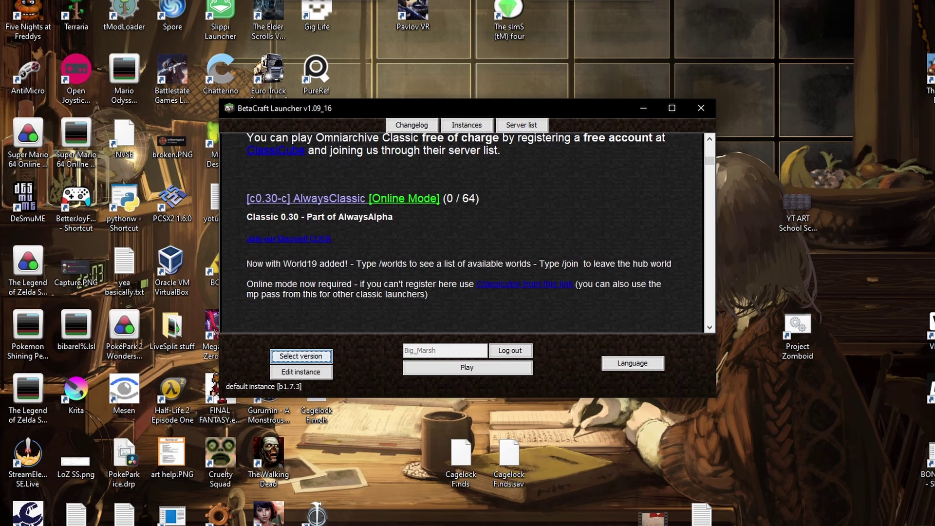
scroll(462, 234, up, 8)
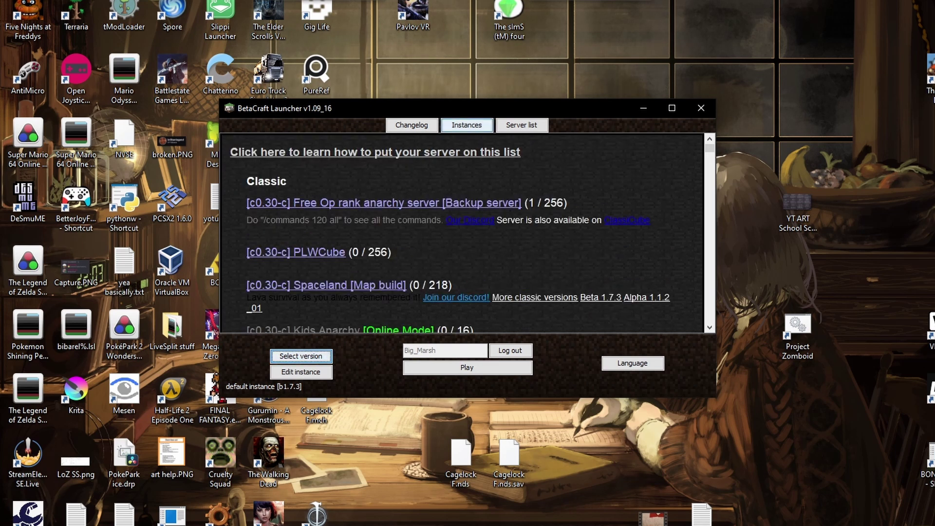
- Check the addons list in the default instance's settings and launch the game
click(301, 372)
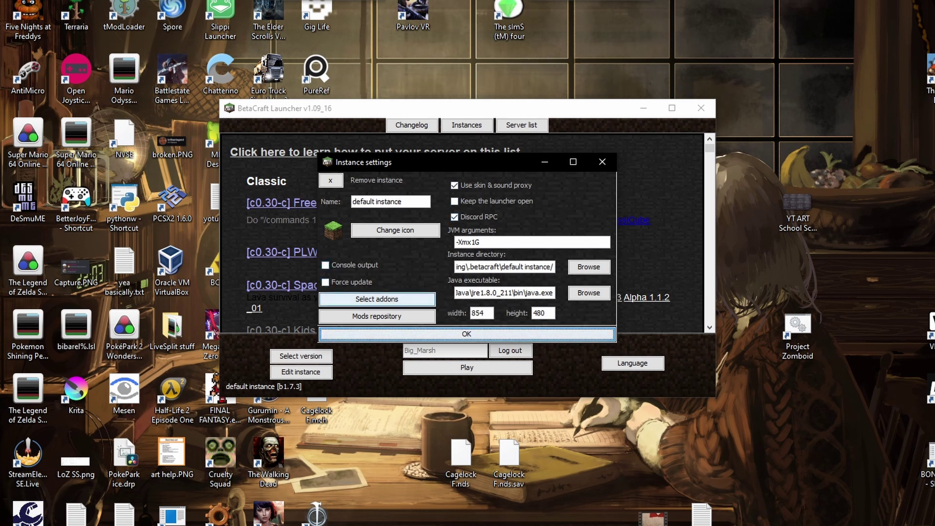
click(377, 299)
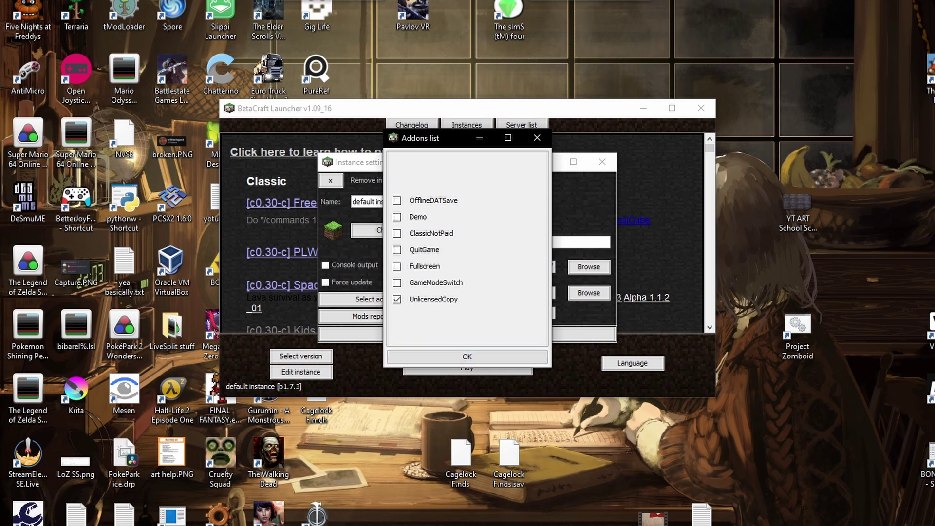
double_click(424, 250)
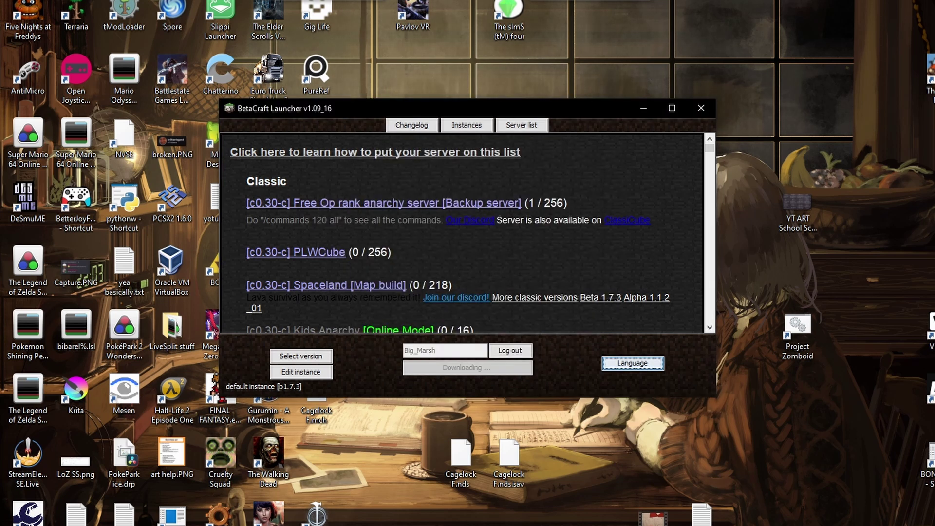
key(alt+F4)
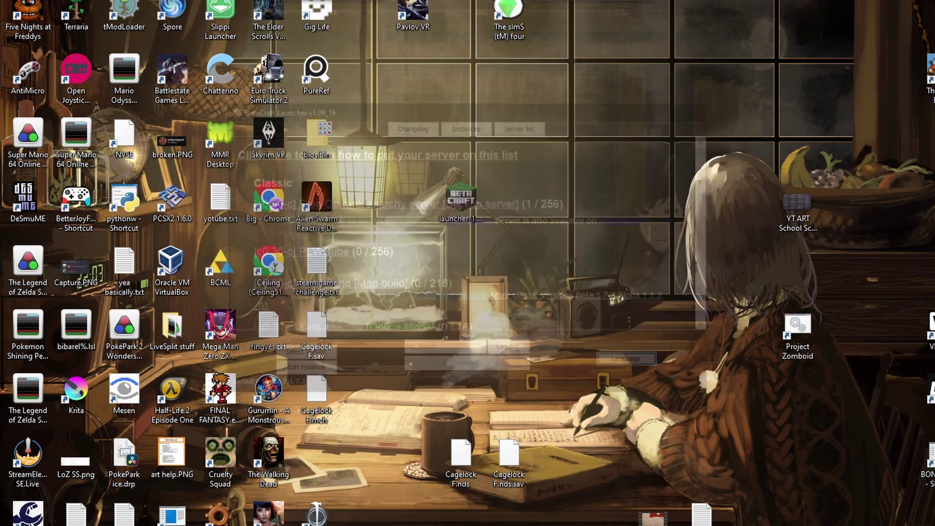